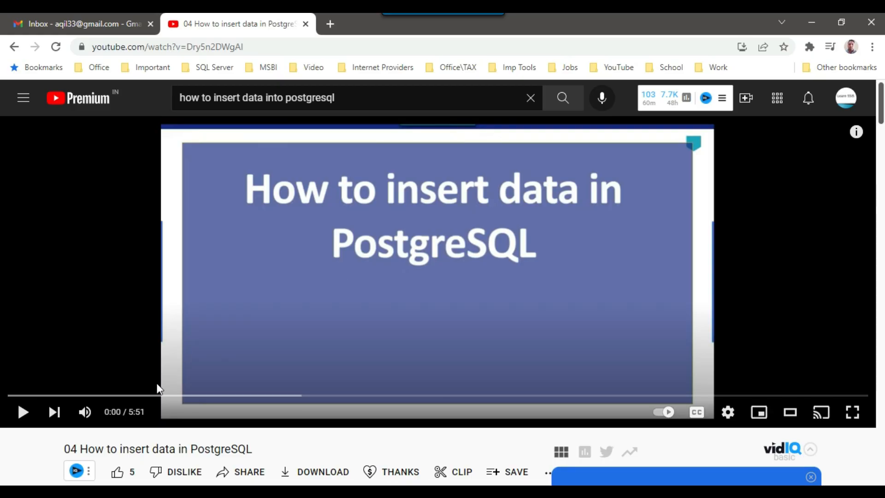
Leave the YouTube video page, switch to pgAdmin 4 and expand the testing database
left_click_drag(69, 448, 252, 449)
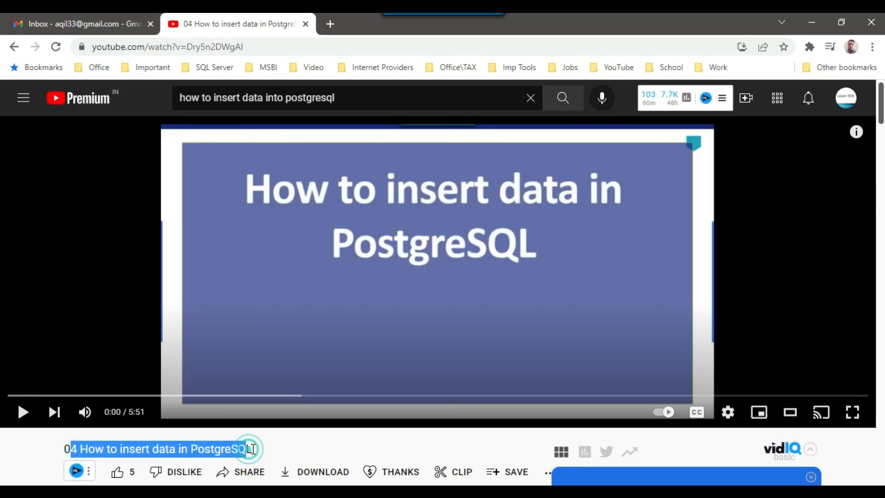
left_click(411, 433)
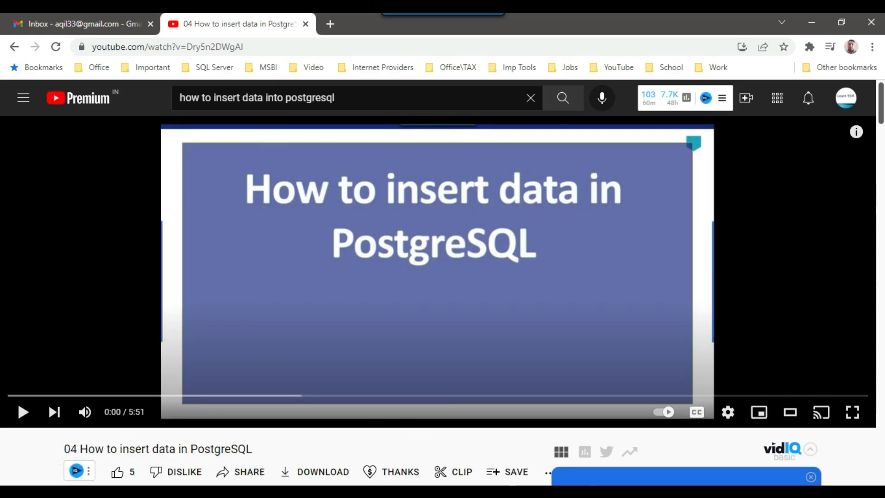
key("alt+Tab")
left_click(40, 156)
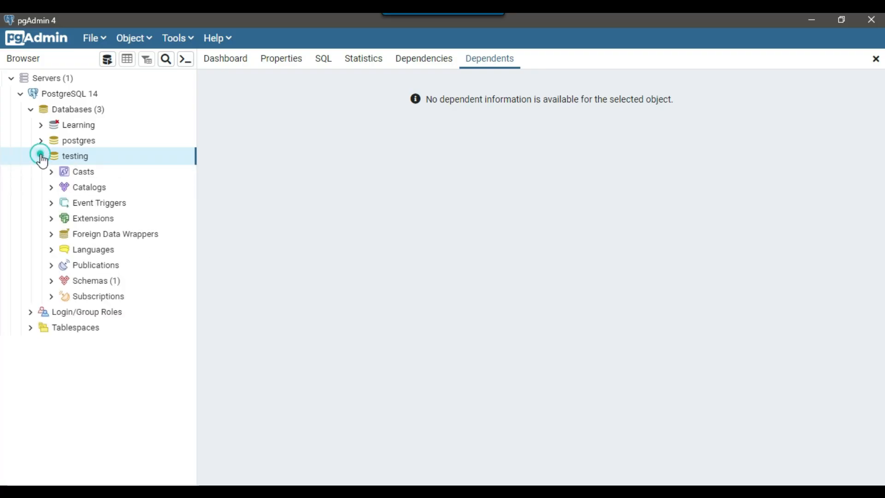
Expand testing > Schemas > public > Tables and open the Query Tool from the Tables group
left_click(51, 281)
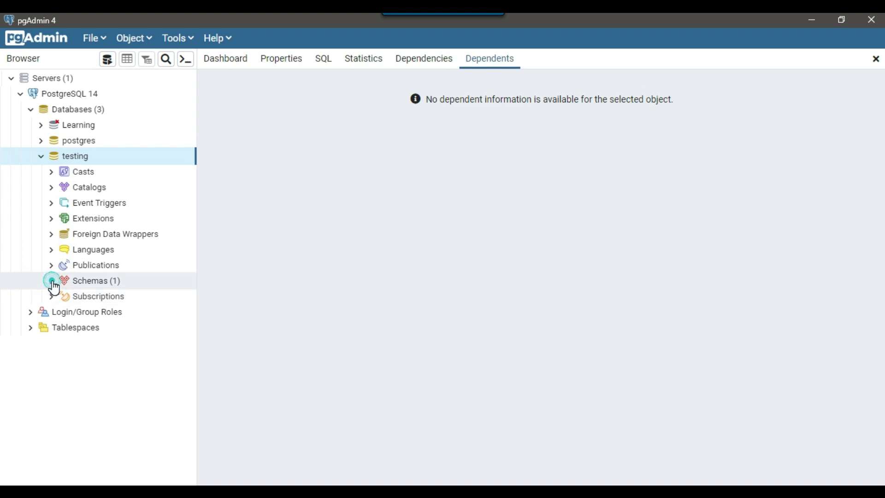
scroll(74, 290, "down", 3)
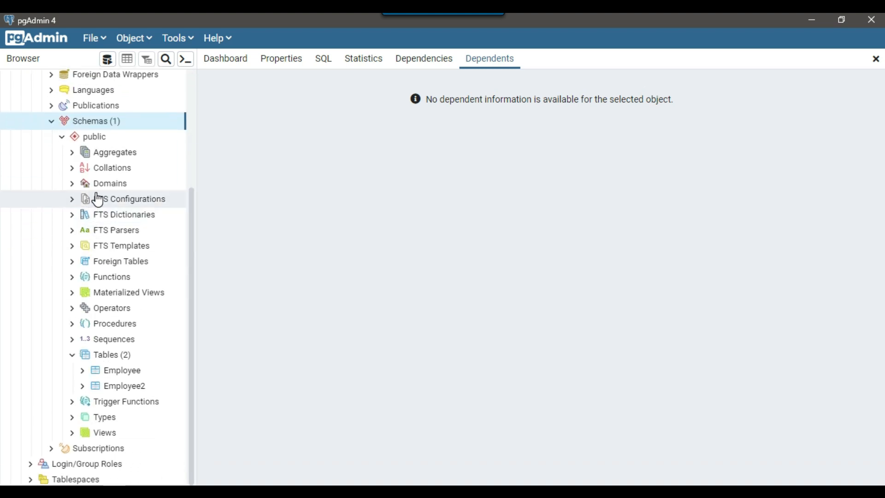
left_click(111, 354)
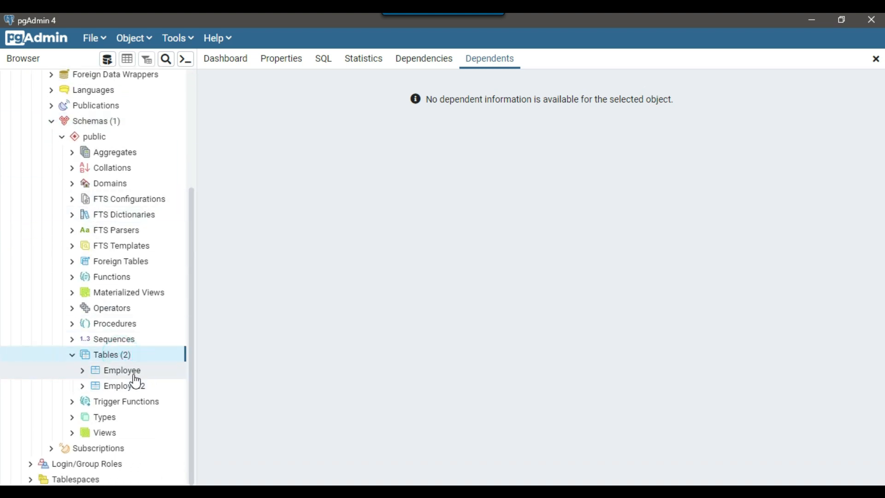
right_click(136, 356)
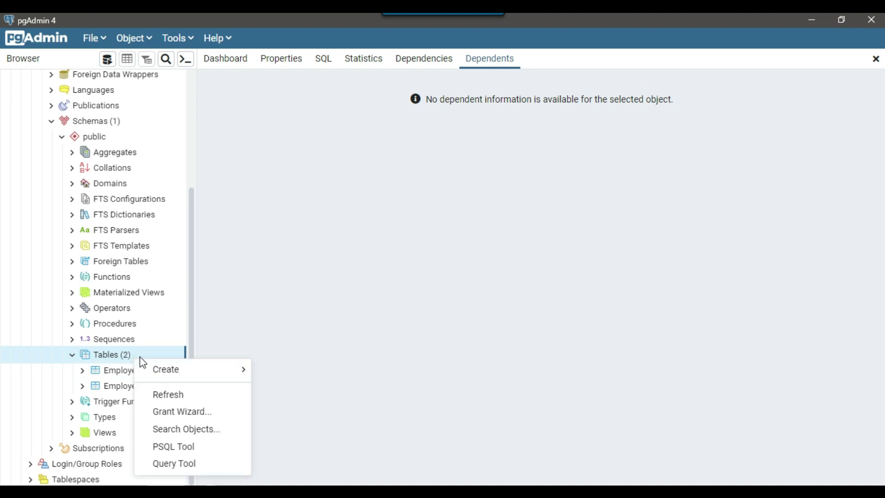
left_click(183, 463)
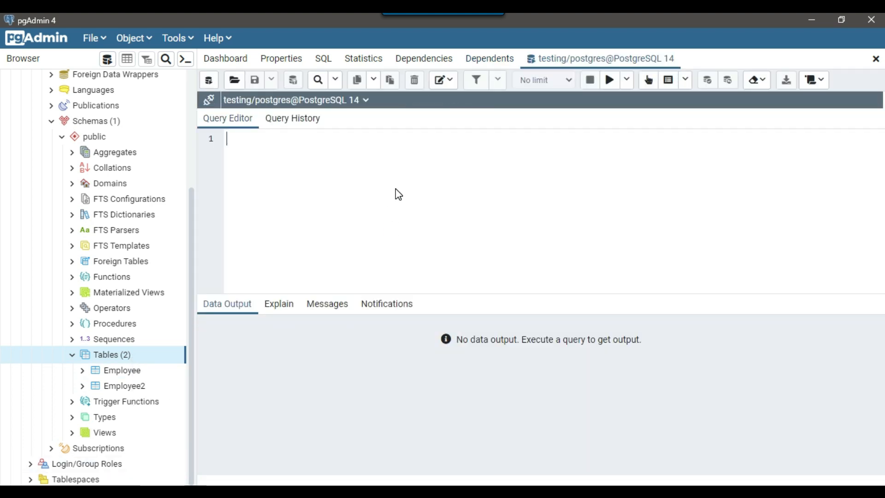
type("select")
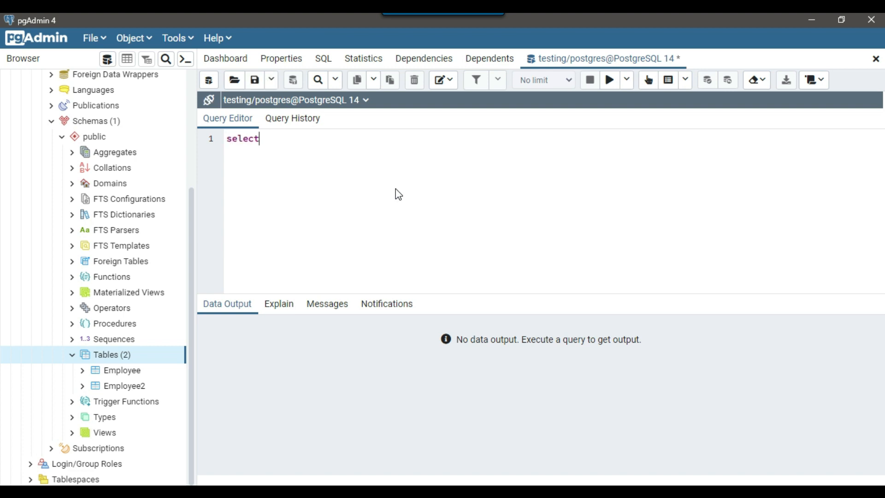
type(" * from")
Run select * from public."Employee", then add and run select * from public."Employee2" on line 3
left_click_drag(135, 370, 505, 218)
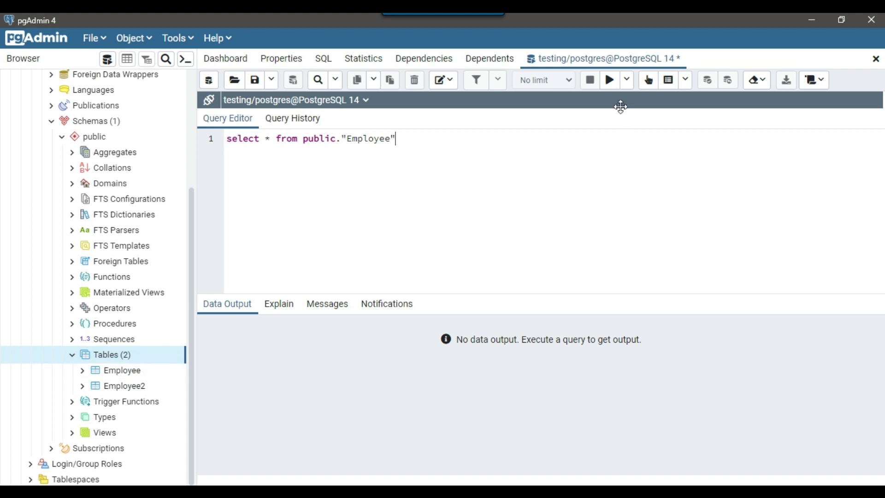
left_click(609, 80)
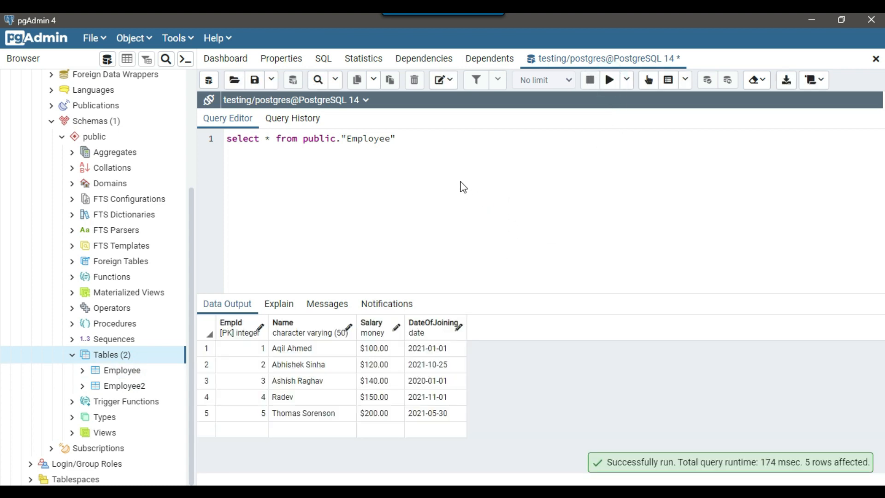
left_click(457, 149)
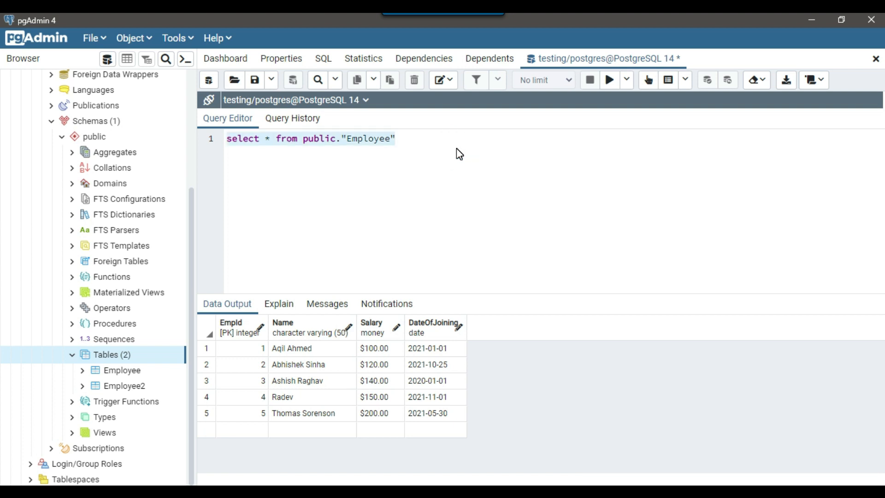
key("Return")
key("Return")
type("select * from public.\"Employee\"")
key("Left")
type("2")
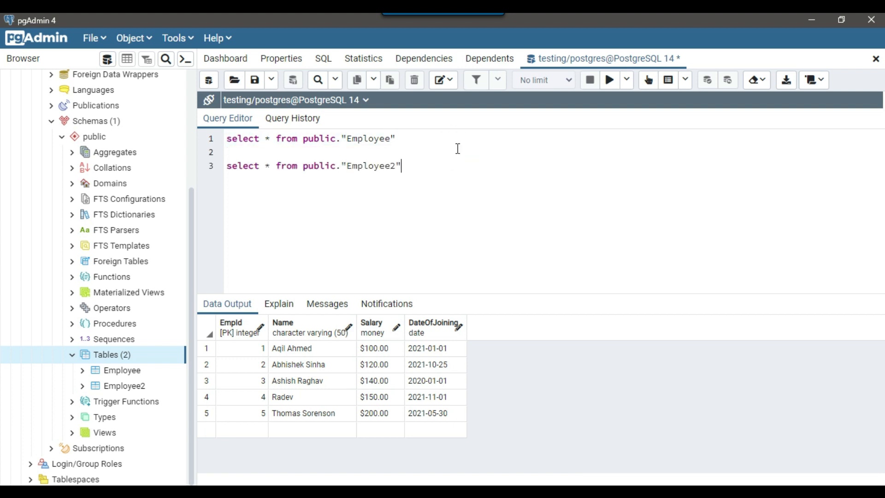
key("shift+Home")
left_click(610, 79)
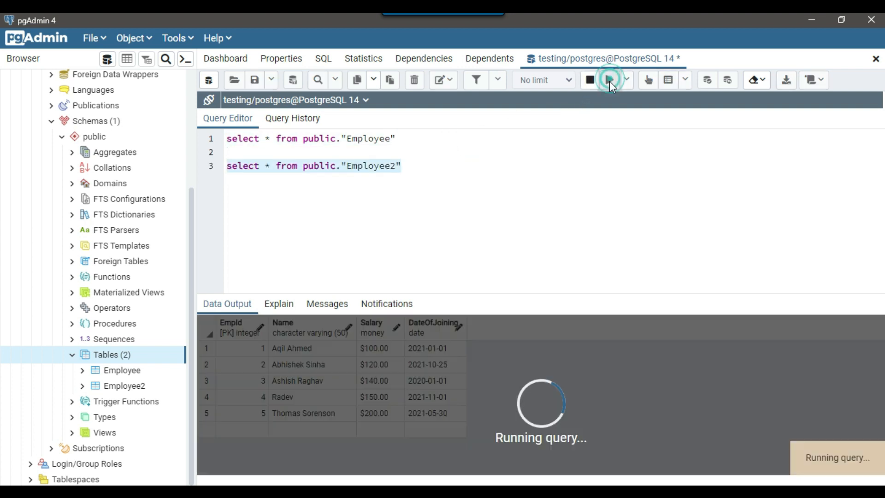
Review both queries' table names and rerun the Employee2 query, confirming it returns no rows
left_click(463, 190)
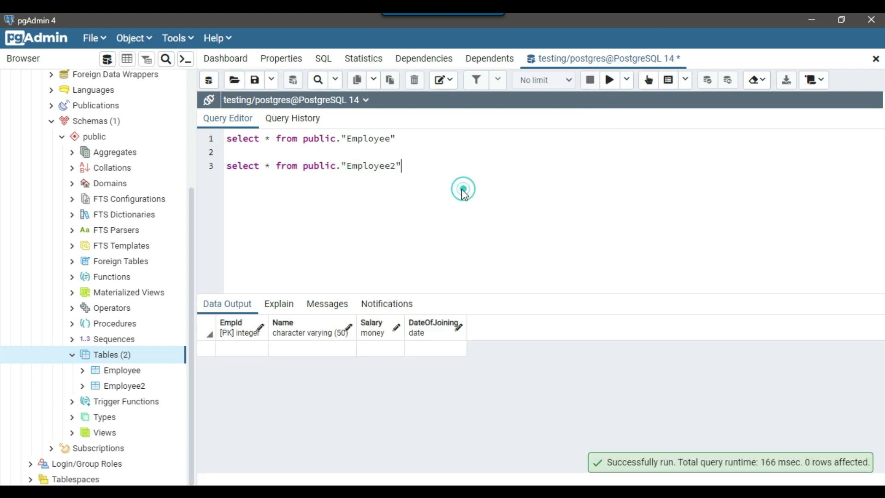
left_click_drag(426, 167, 227, 166)
left_click(409, 141)
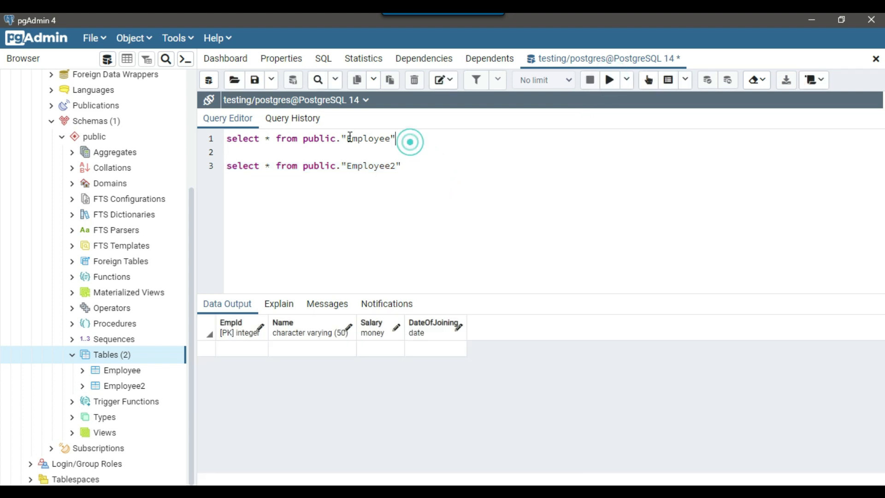
left_click_drag(410, 141, 308, 138)
left_click_drag(403, 166, 304, 164)
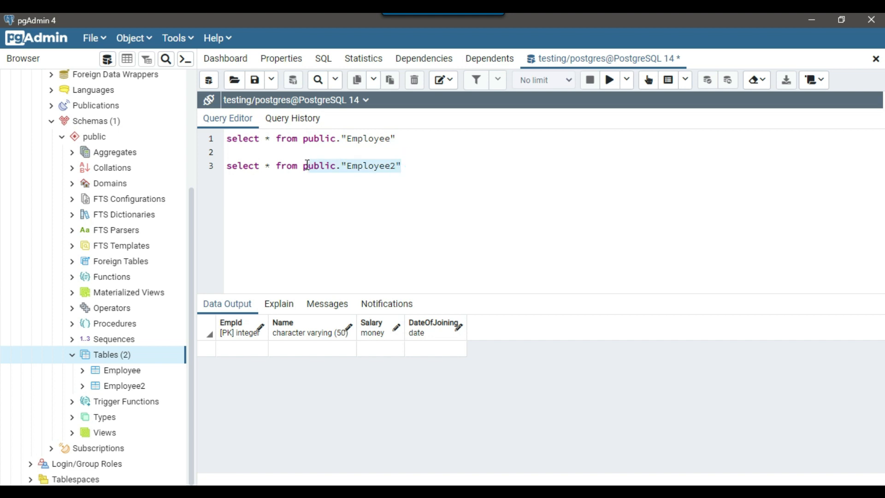
left_click(422, 172)
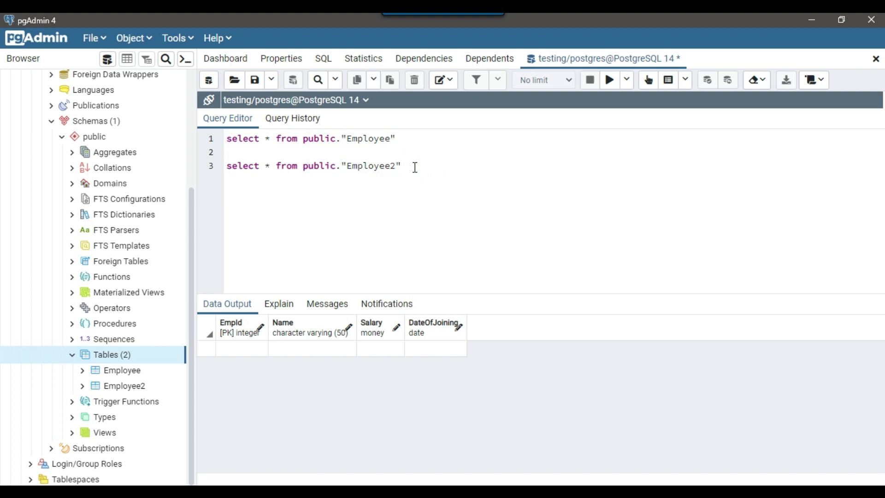
left_click(401, 141)
left_click(412, 166)
triple_click(454, 171)
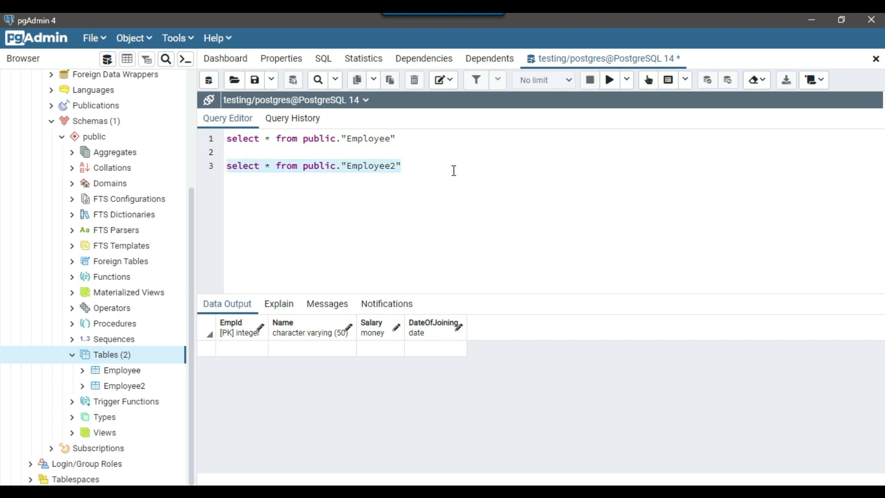
left_click(611, 81)
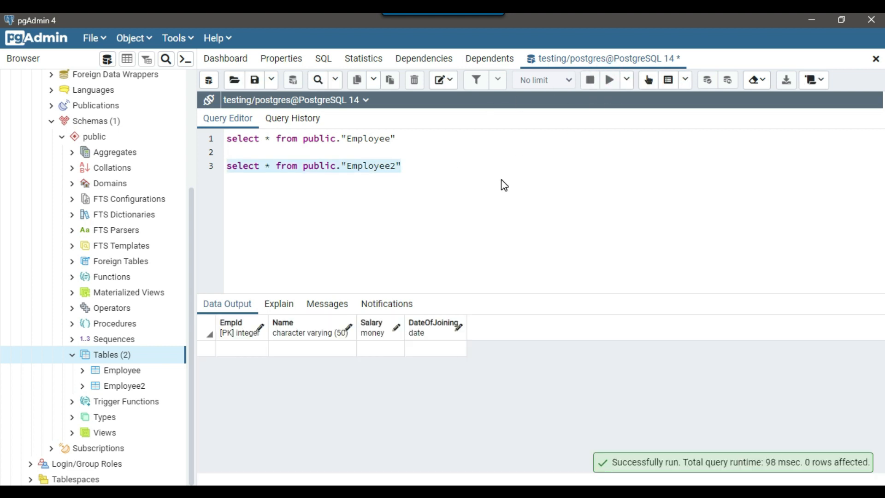
left_click(501, 179)
Write insert into public."Employee2" select * from public."Employee", pasting both table names
key("Return")
key("Return")
type("insert into")
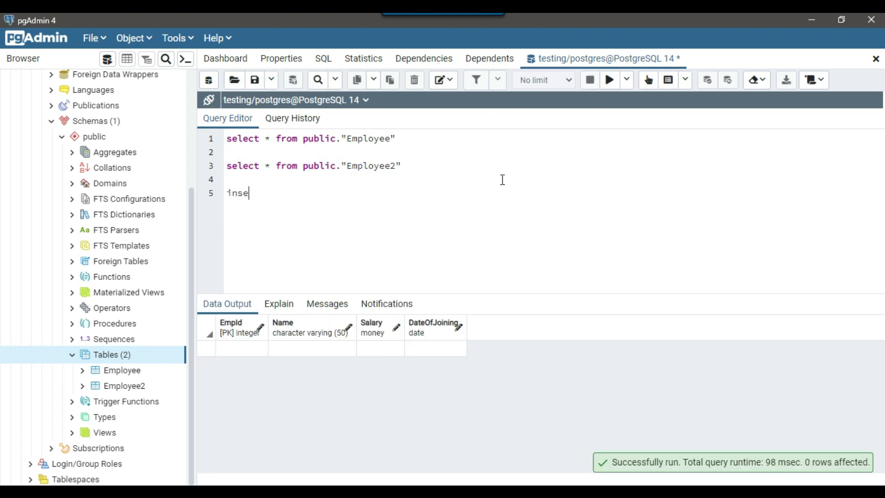
left_click_drag(303, 165, 401, 166)
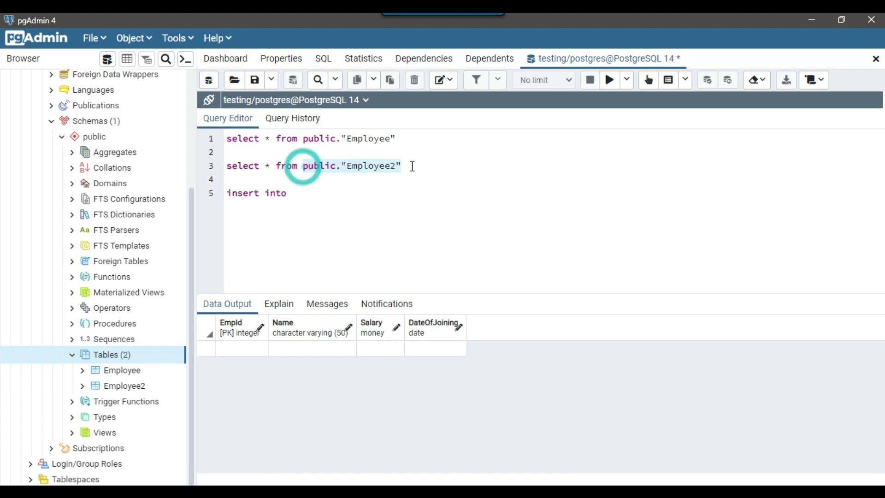
key("ctrl+c")
left_click(367, 195)
key("ctrl+v")
type("sel")
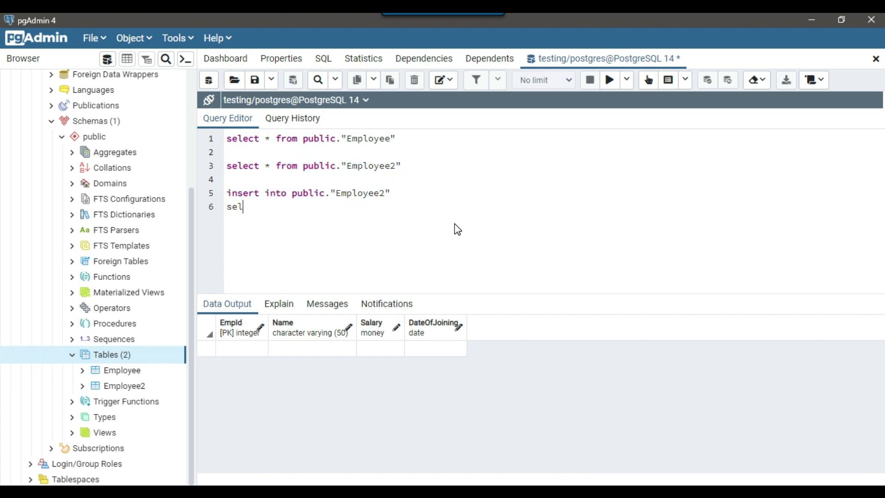
type("ect * from")
left_click_drag(304, 138, 395, 138)
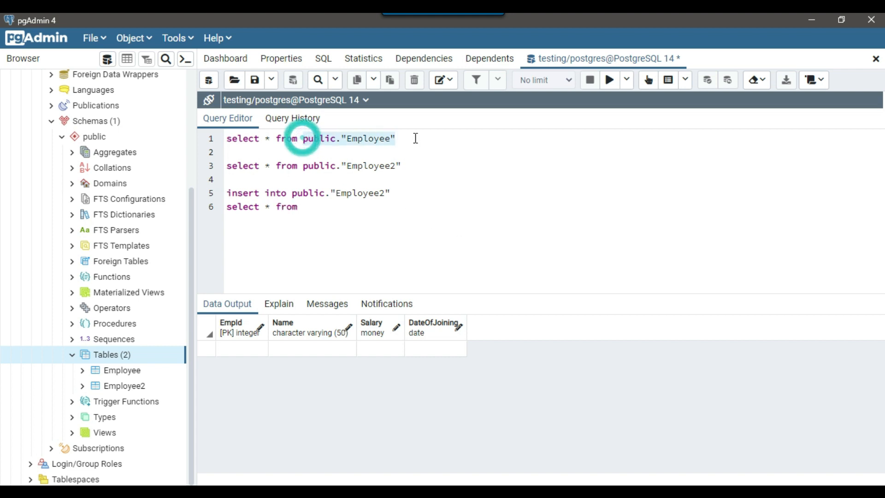
key("ctrl+c")
left_click(304, 207)
key("ctrl+v")
Run the select from Employee alone, then the full insert statement, reporting 5 rows inserted
left_click_drag(415, 207, 227, 207)
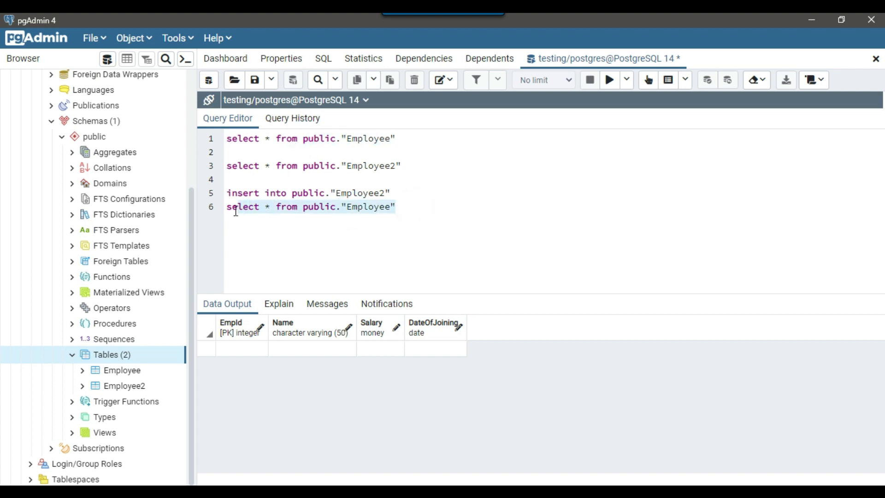
left_click(609, 80)
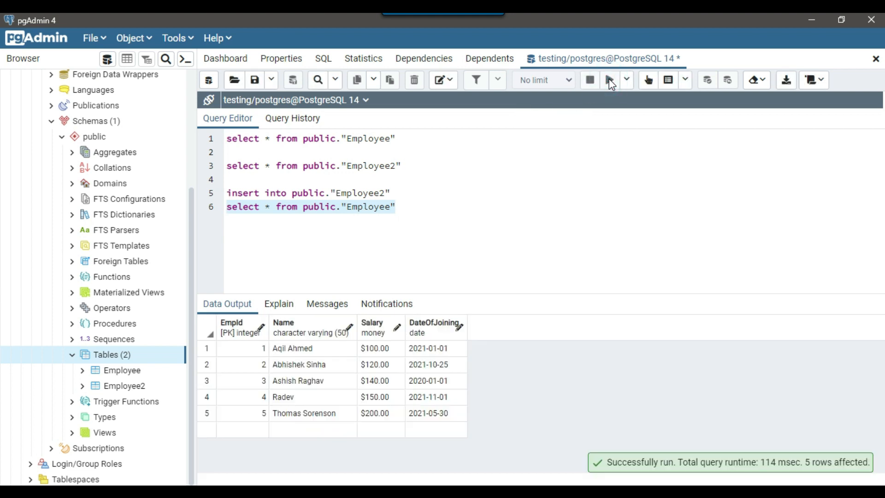
left_click(423, 208)
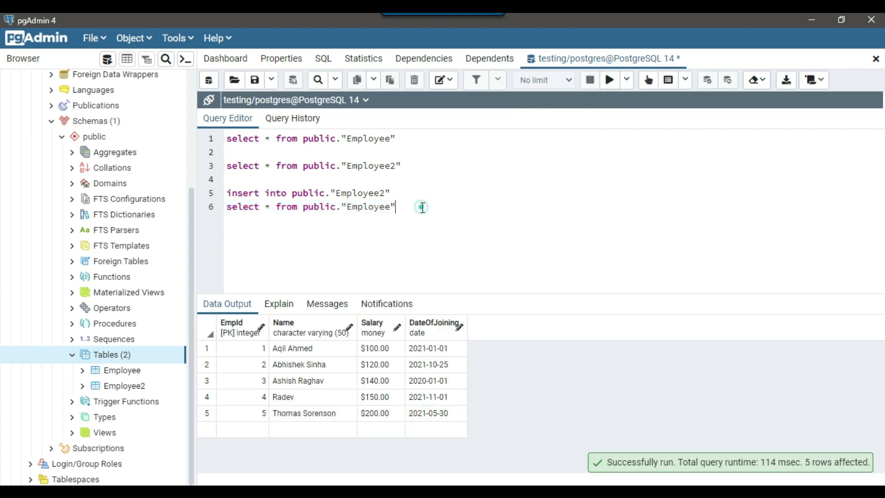
left_click_drag(397, 193, 212, 196)
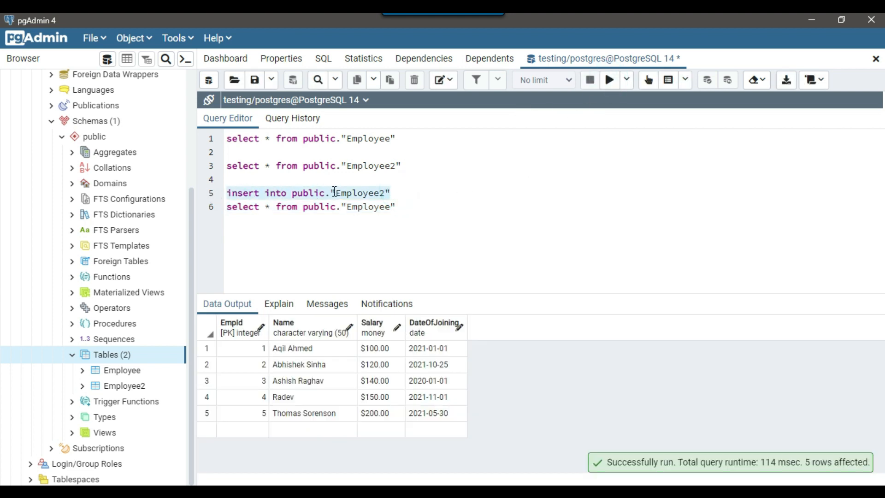
left_click_drag(399, 208, 223, 193)
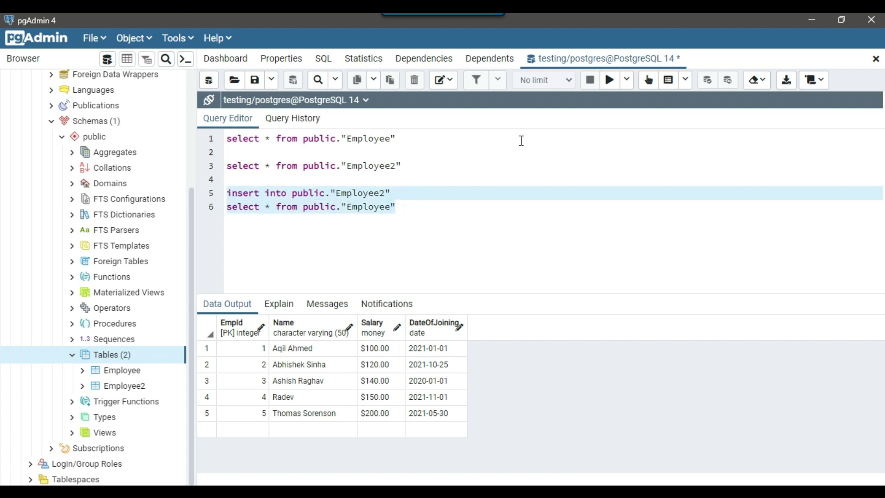
left_click(610, 81)
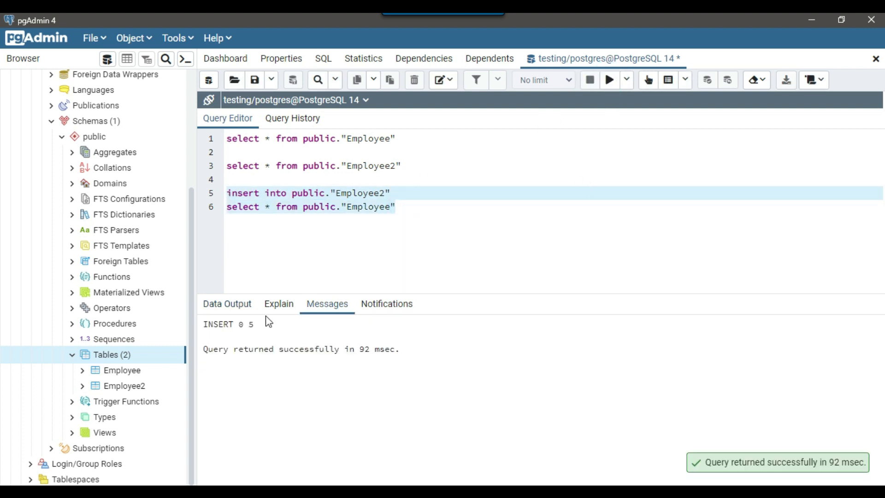
double_click(251, 324)
Run the Employee2 query to verify it now returns the five copied employee rows
left_click_drag(403, 166, 226, 167)
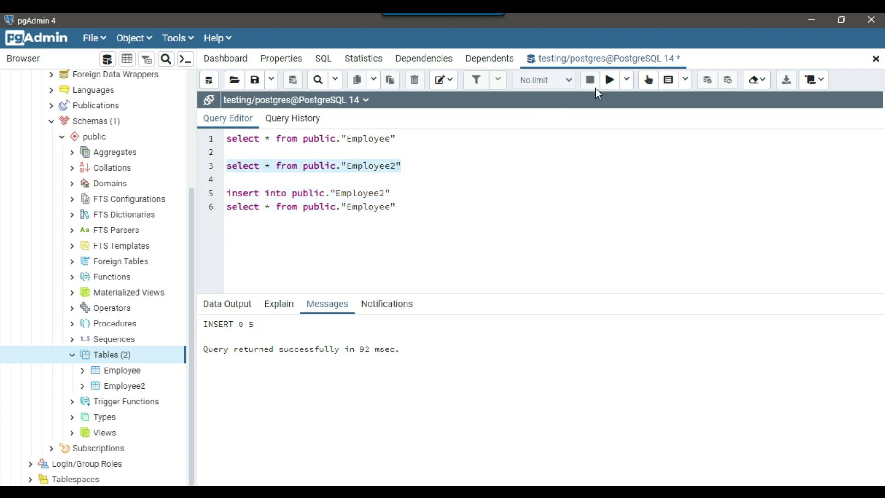
left_click(609, 79)
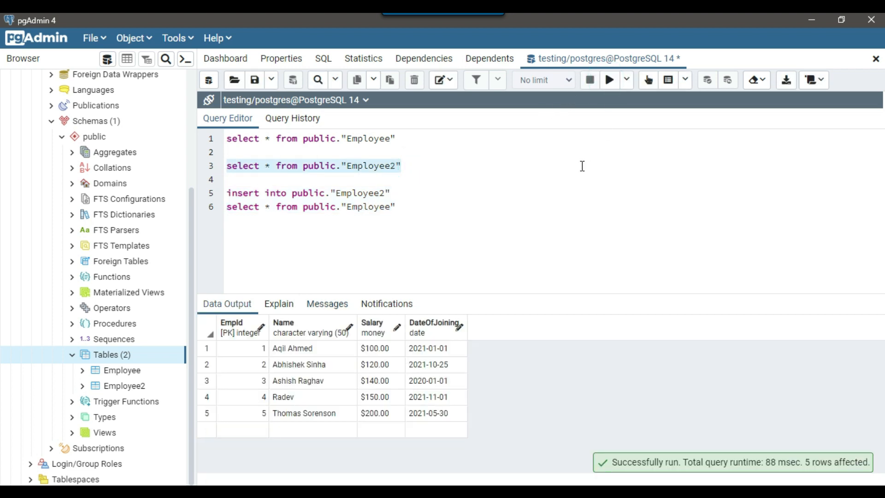
left_click(416, 208)
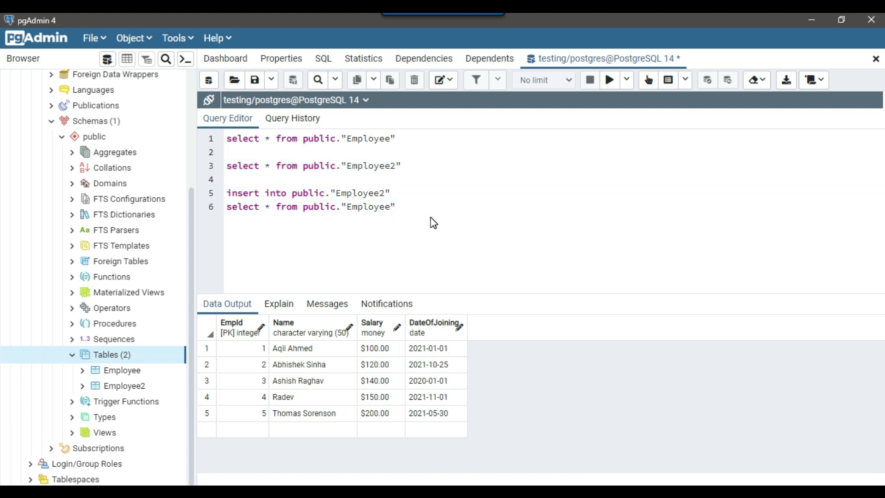
left_click_drag(416, 208, 225, 193)
left_click(478, 201)
key("Return")
type("go")
Start line 9 with select * into public."Employee_new", pasting and renaming the Employee table reference
key("Return")
key("Return")
key("shift+Up")
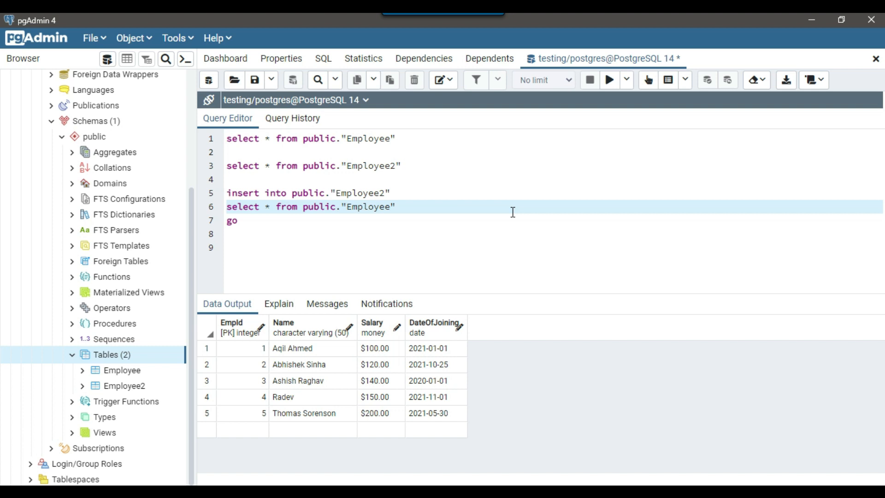
key("Down")
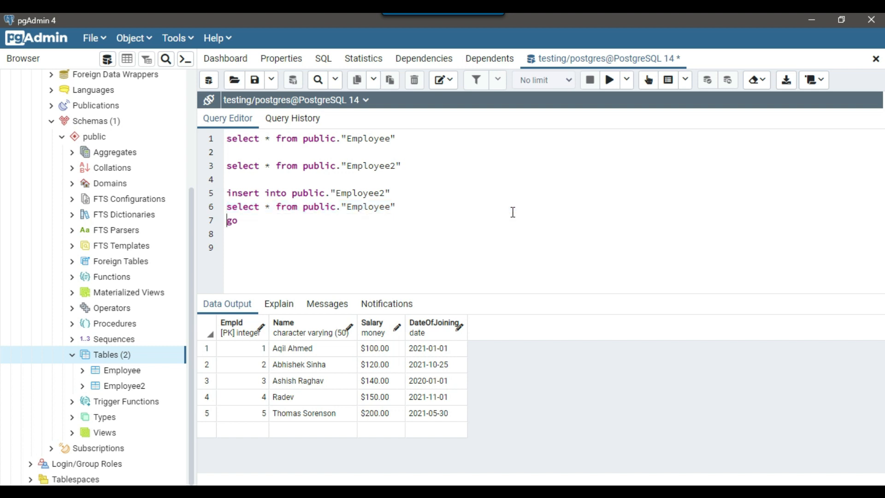
key("Down")
key("Return")
type("select * ")
type("into")
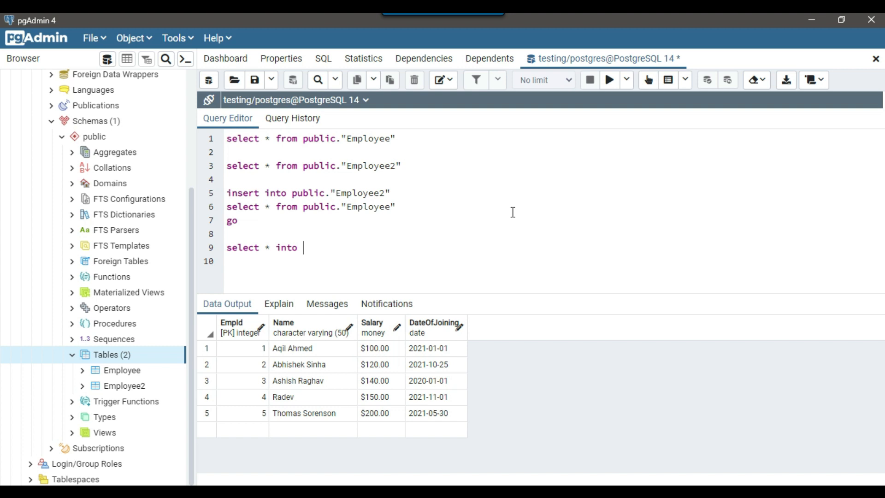
left_click_drag(303, 206, 396, 206)
key("ctrl+c")
left_click(352, 247)
key("ctrl+v")
left_click(392, 248)
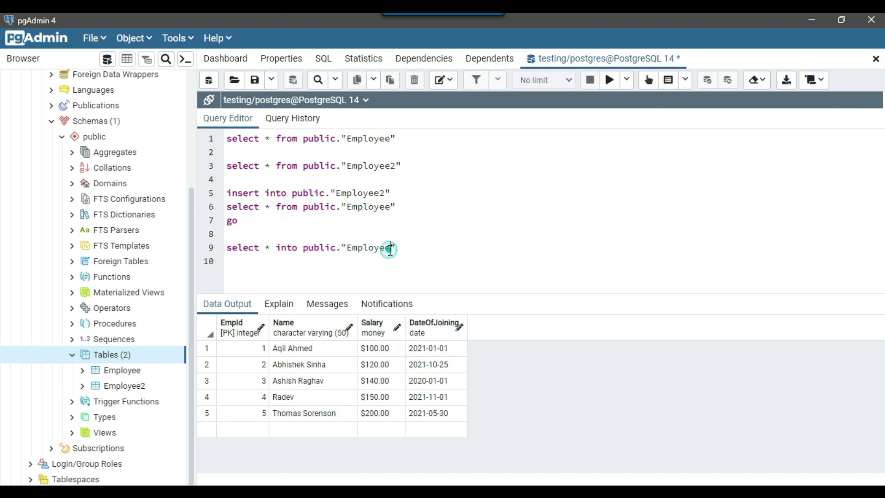
type("_new\" ")
type("from")
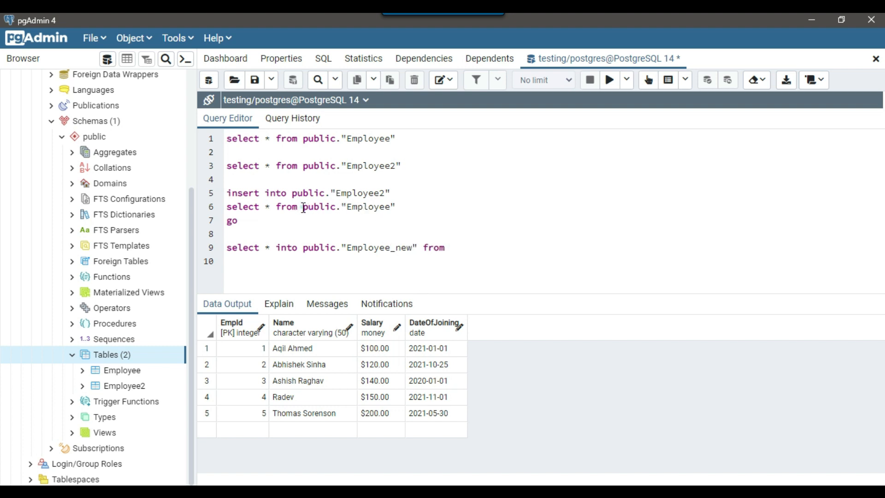
Complete line 9 with from public."Employee" as the source table
left_click_drag(303, 207, 395, 207)
key("ctrl+c")
left_click(463, 248)
key("ctrl+v")
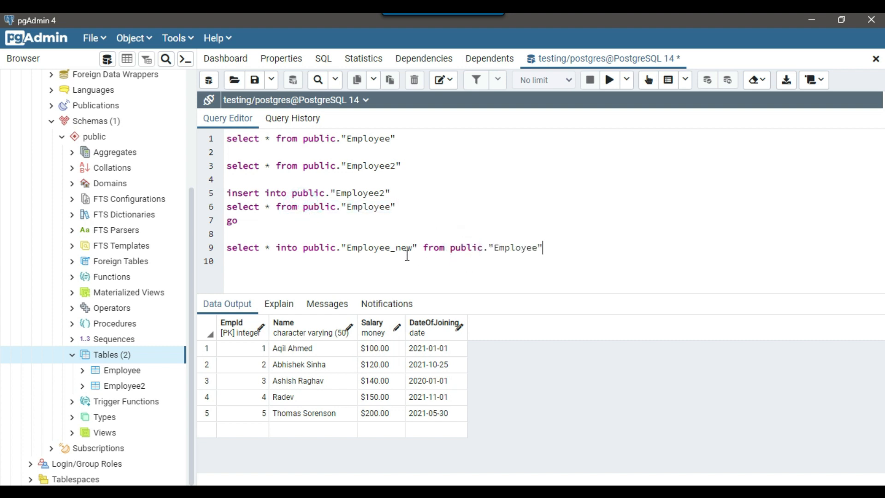
left_click_drag(341, 247, 406, 248)
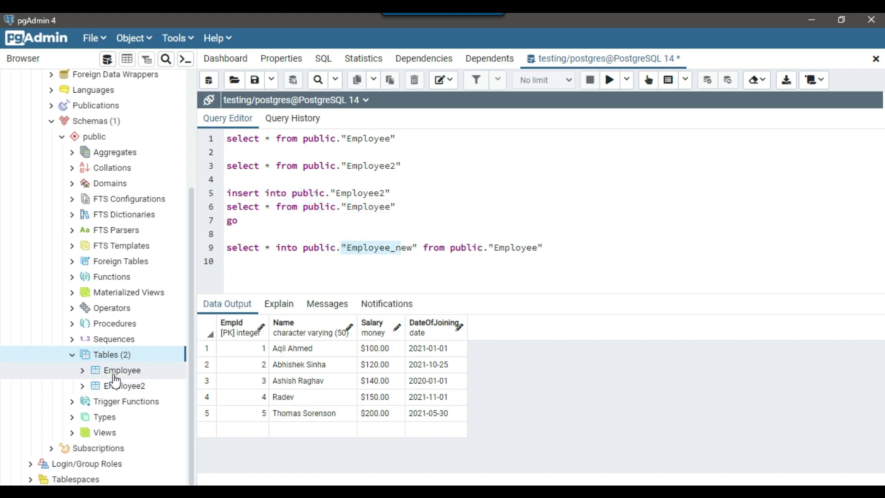
Refresh and expand the Tables list, then select the whole SELECT INTO statement on line 9
right_click(111, 354)
left_click(159, 391)
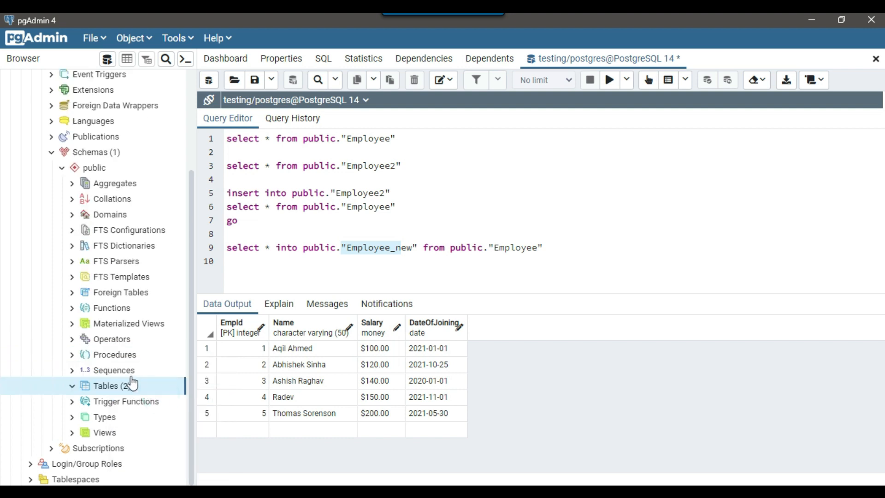
left_click(110, 385)
left_click(123, 380)
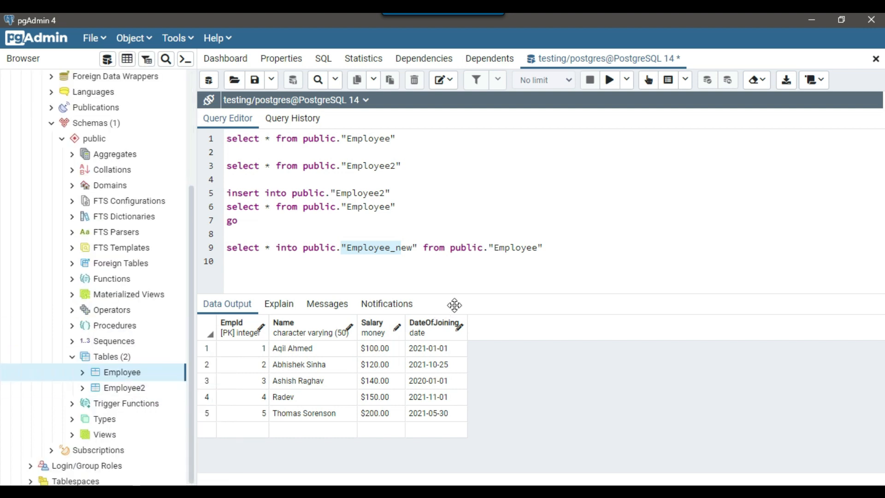
left_click_drag(567, 248, 226, 249)
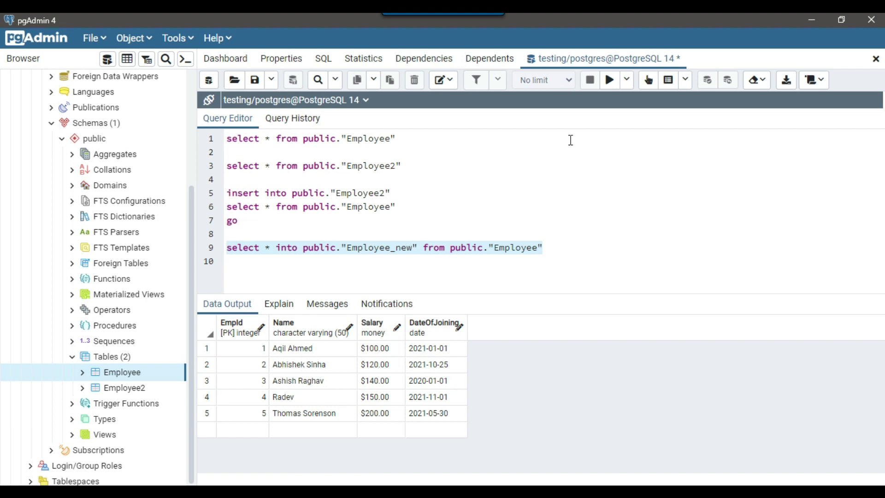
Run the SELECT INTO statement copying five rows, then refresh Tables so Employee_new appears
left_click(609, 80)
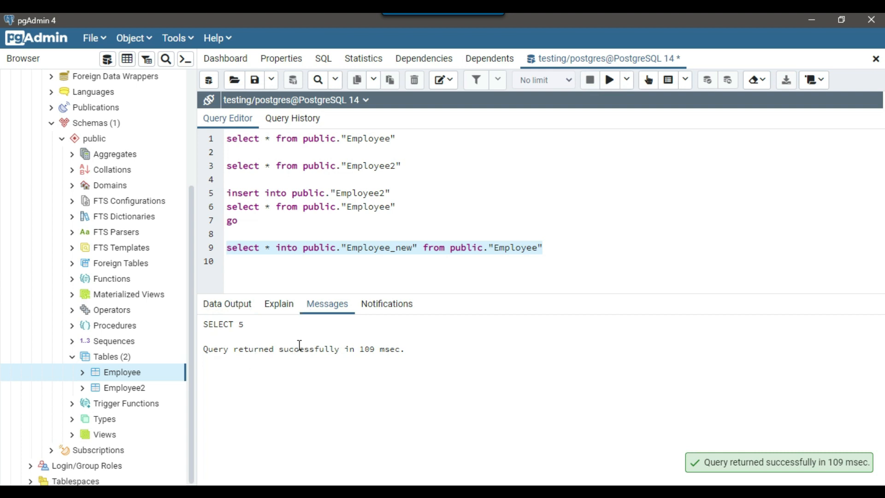
left_click_drag(298, 349, 343, 348)
left_click(249, 324)
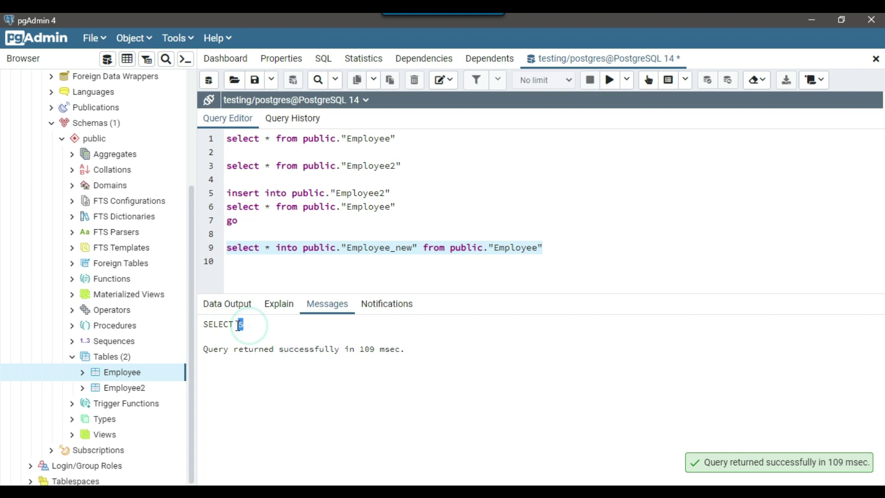
left_click(348, 221)
right_click(107, 356)
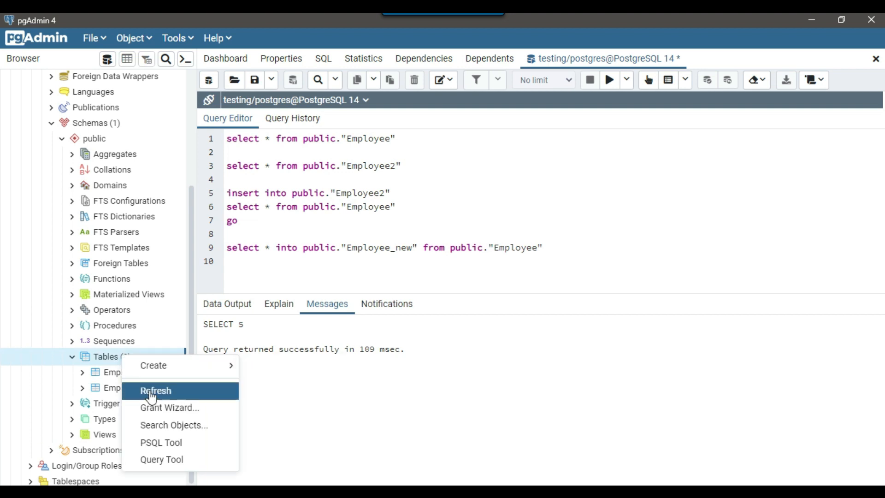
left_click(162, 393)
scroll(139, 277, "down", 2)
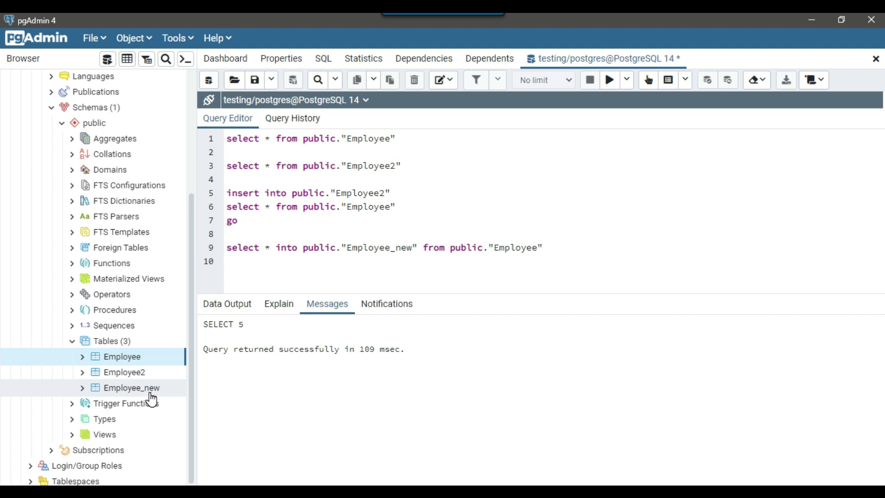
left_click(449, 280)
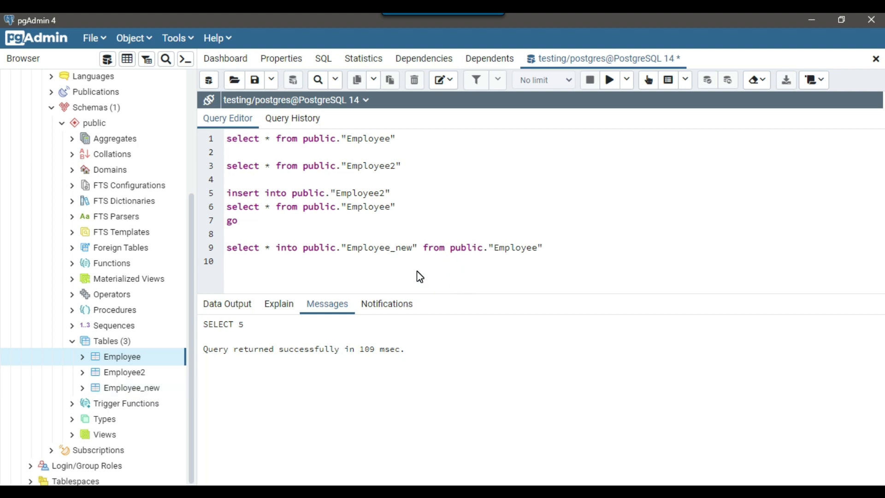
Remove a blank line and run select * from public."Employee_new" on line 3, returning the five rows
left_click_drag(418, 166, 228, 166)
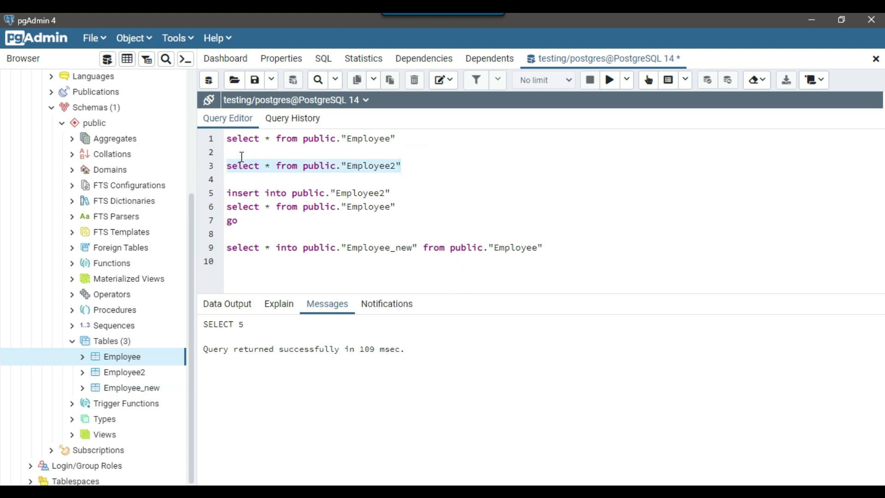
left_click(241, 153)
key("Delete")
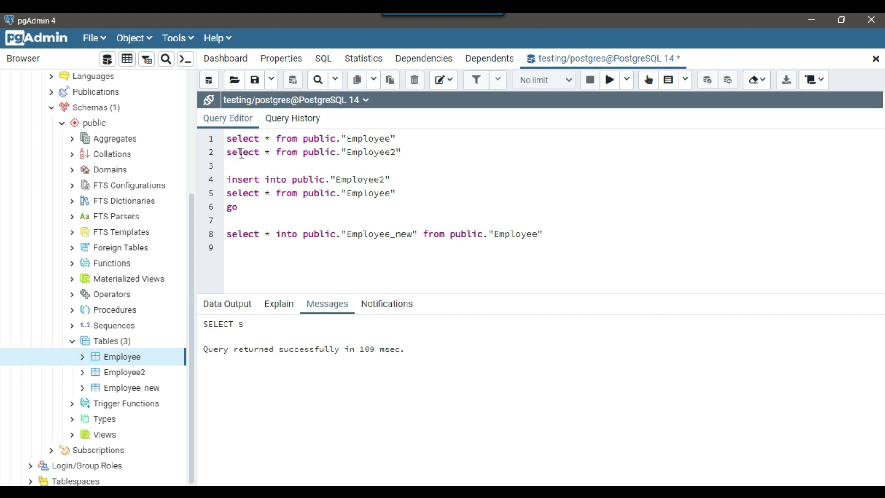
key("End")
key("Return")
key("ctrl+v")
key("BackSpace")
key("BackSpace")
type("_new\"")
key("F5")
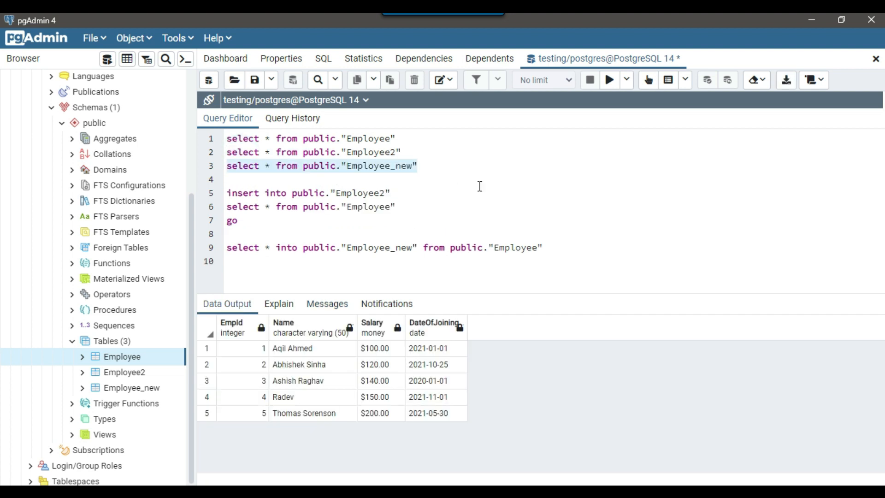
Delete the blank line above SELECT INTO and select the full INSERT INTO statement
left_click(479, 186)
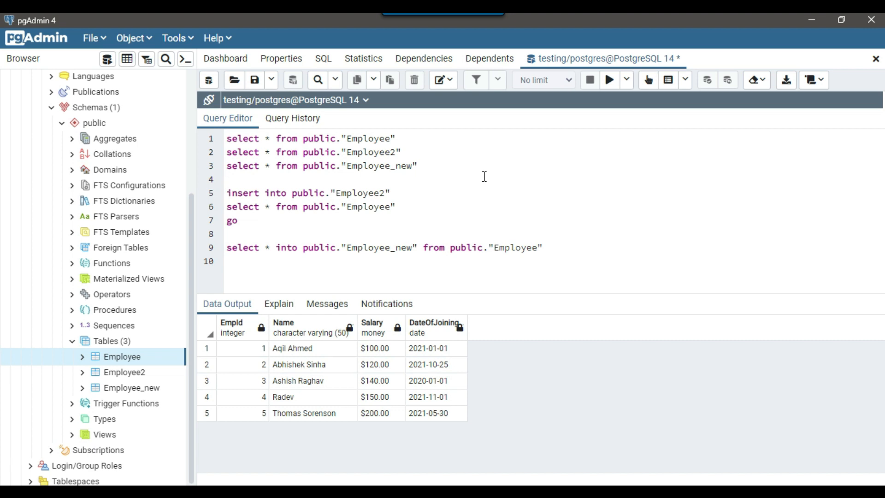
key("Delete")
left_click_drag(408, 207, 228, 207)
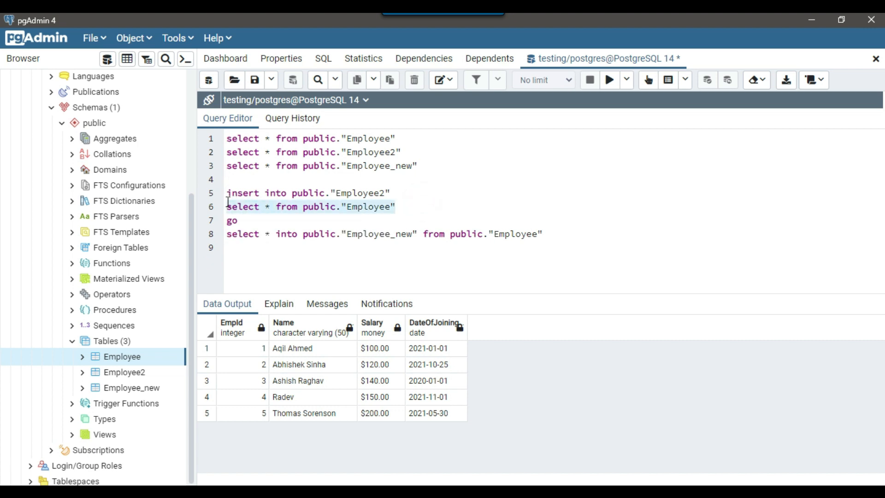
left_click(227, 193)
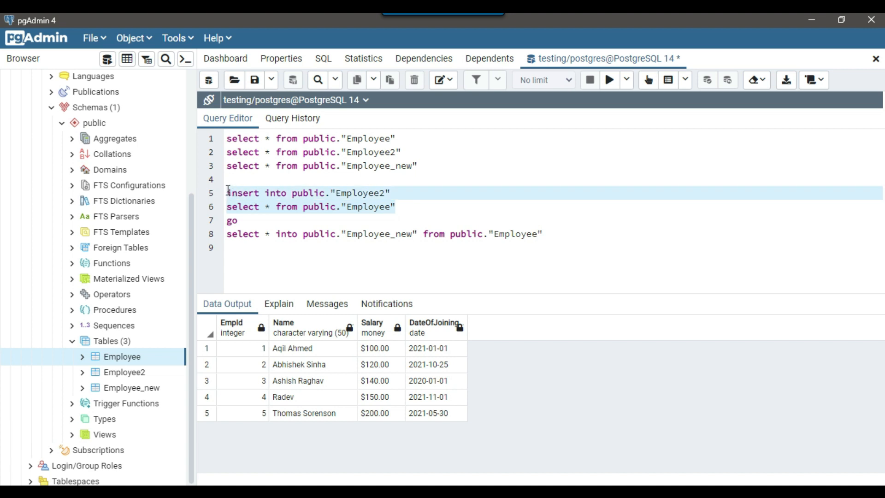